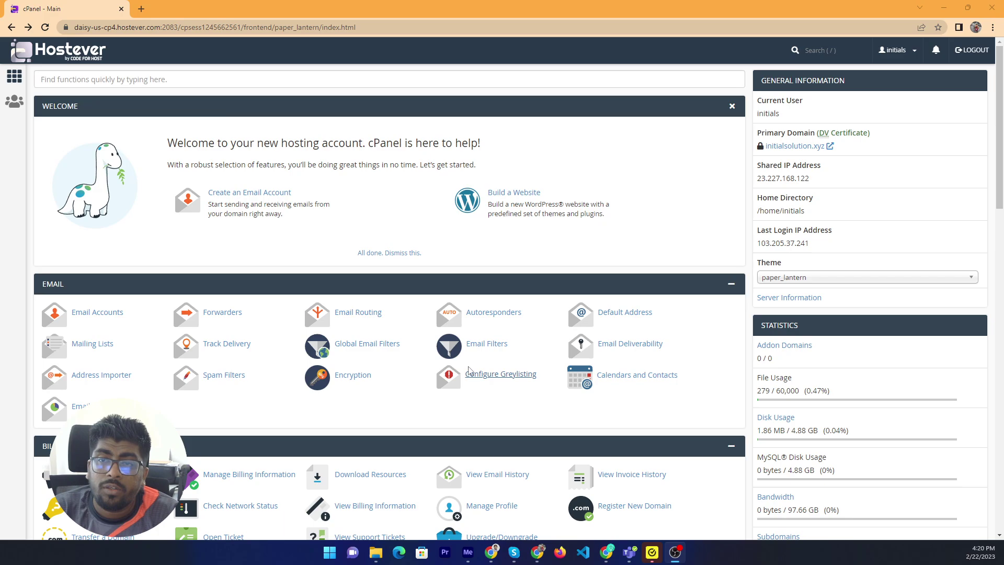
# Step: Scroll the cPanel home dashboard down and back up to General Information
pyautogui.scroll(-5, 597, 293)
pyautogui.scroll(5, 597, 293)
# Step: Open initialsolution.xyz in a new tab, confirm its Index of / lists only cgi-bin, and return to cPanel
pyautogui.click(795, 146)
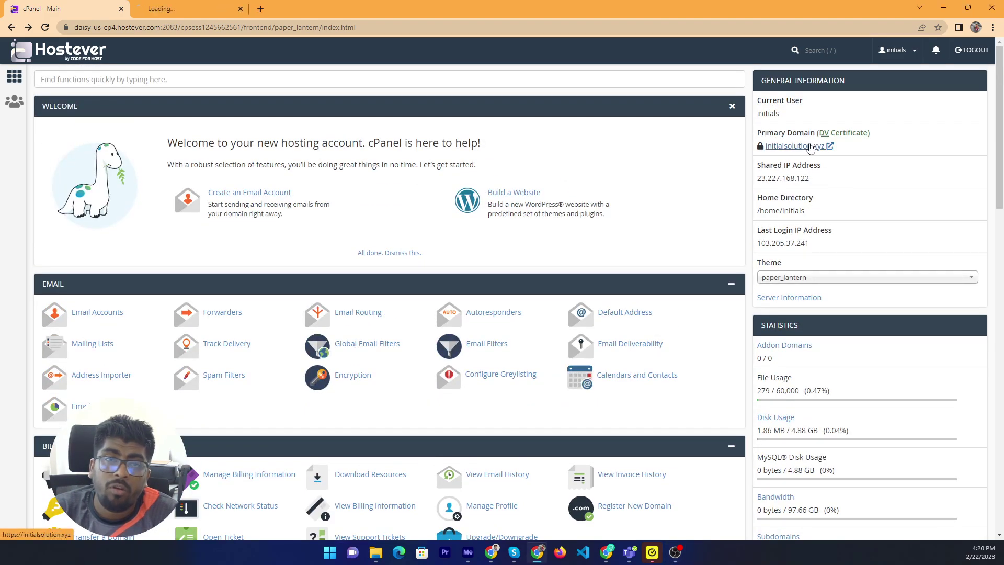
pyautogui.click(198, 5)
pyautogui.moveTo(224, 114); pyautogui.dragTo(445, 135)
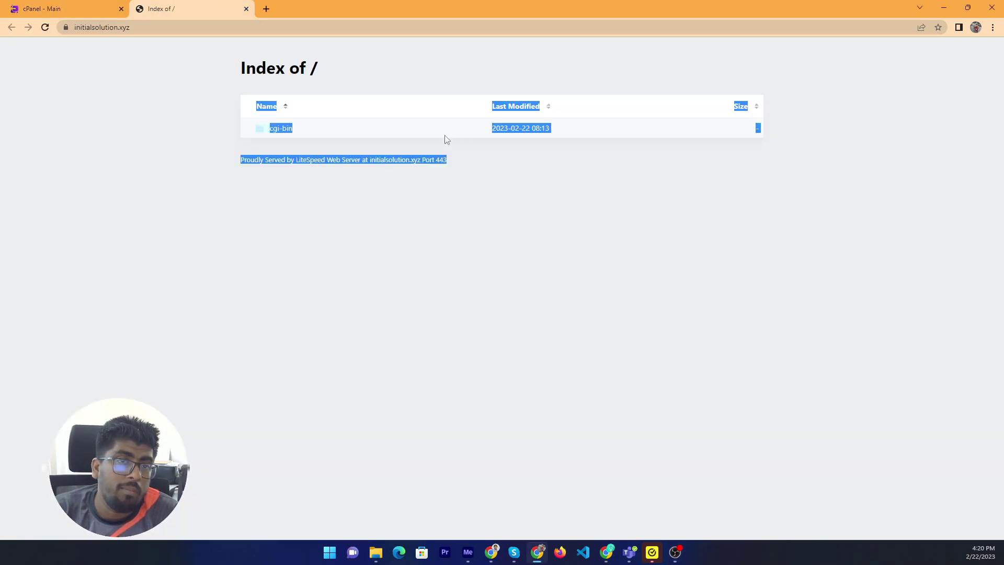
pyautogui.click(31, 5)
# Step: Scroll through cPanel's tool sections down to the Software area
pyautogui.scroll(-5, 474, 306)
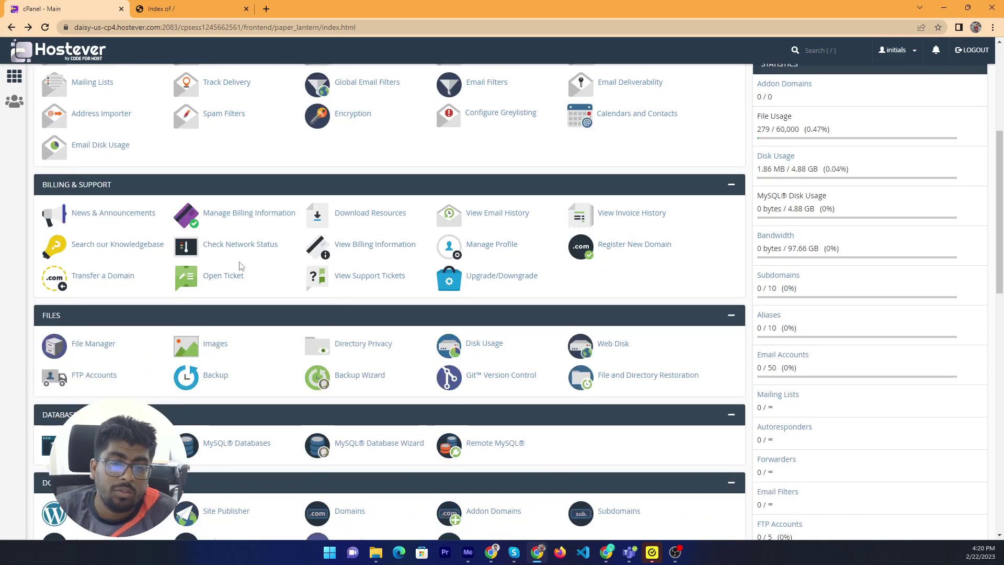
pyautogui.scroll(-6, 471, 293)
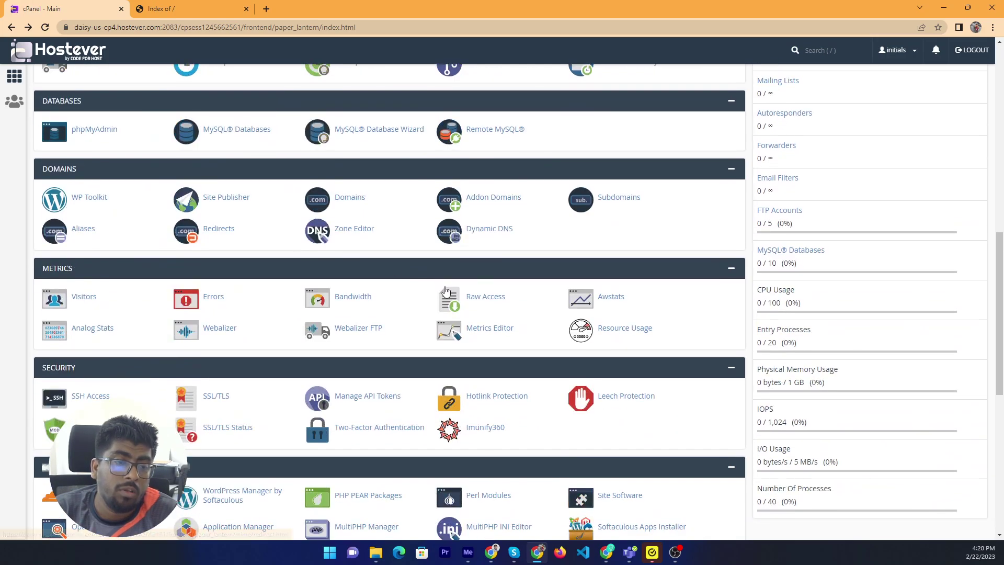
pyautogui.scroll(7, 475, 289)
pyautogui.scroll(-5, 293, 251)
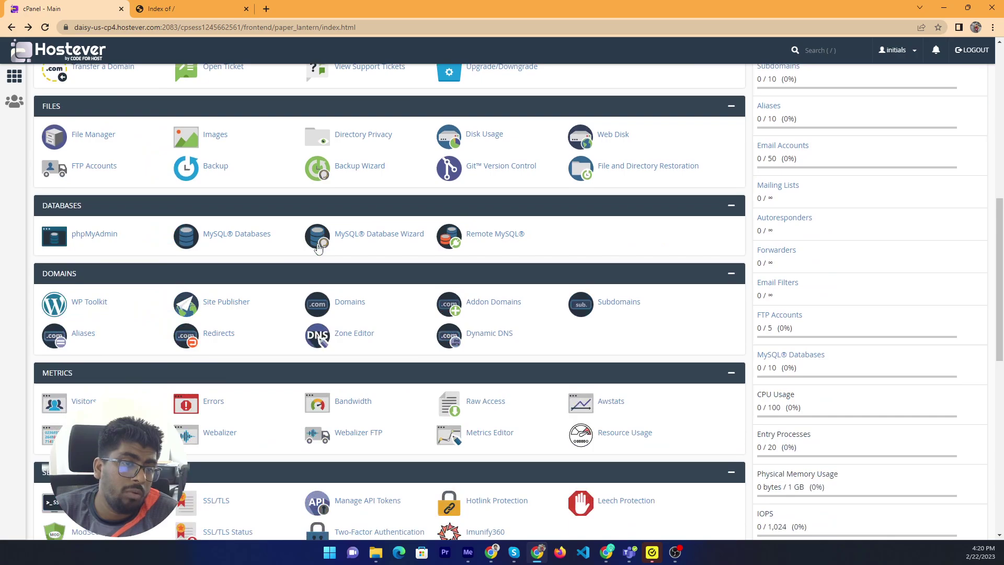
pyautogui.scroll(-4, 225, 268)
pyautogui.scroll(-4, 215, 318)
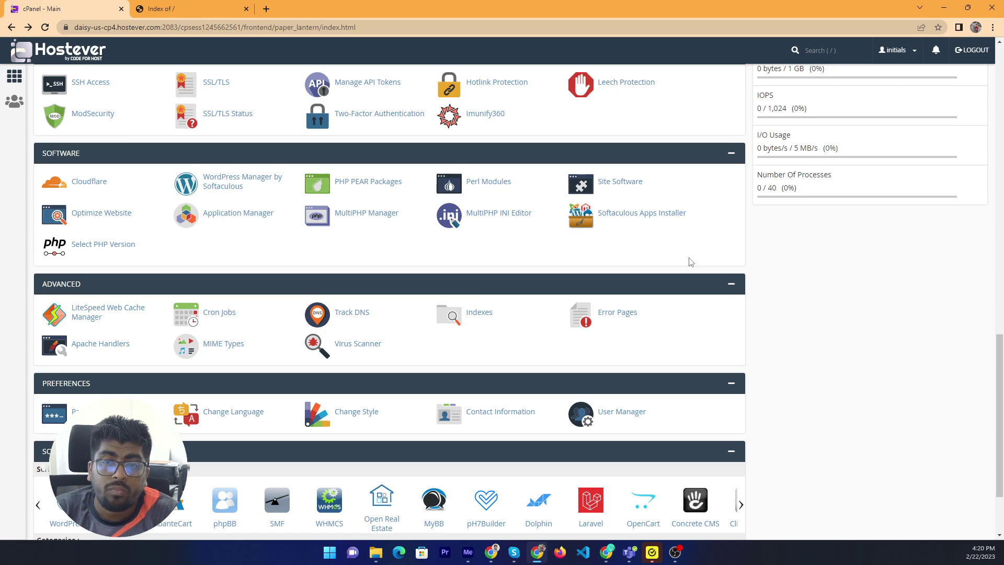
# Step: Launch Softaculous and open the Laravel card from the Top Scripts list
pyautogui.click(665, 216)
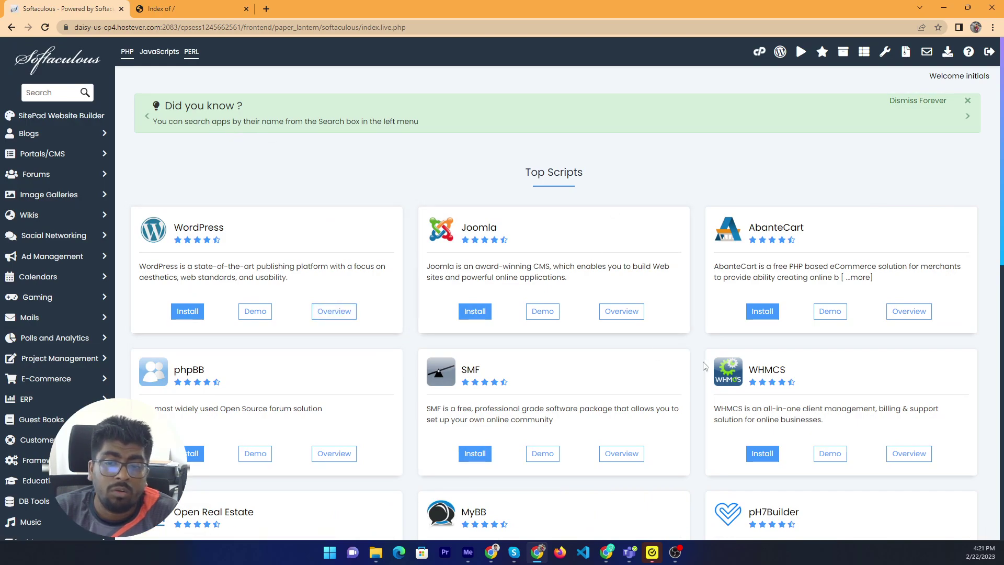
pyautogui.scroll(-5, 701, 361)
pyautogui.moveTo(517, 347); pyautogui.dragTo(462, 339)
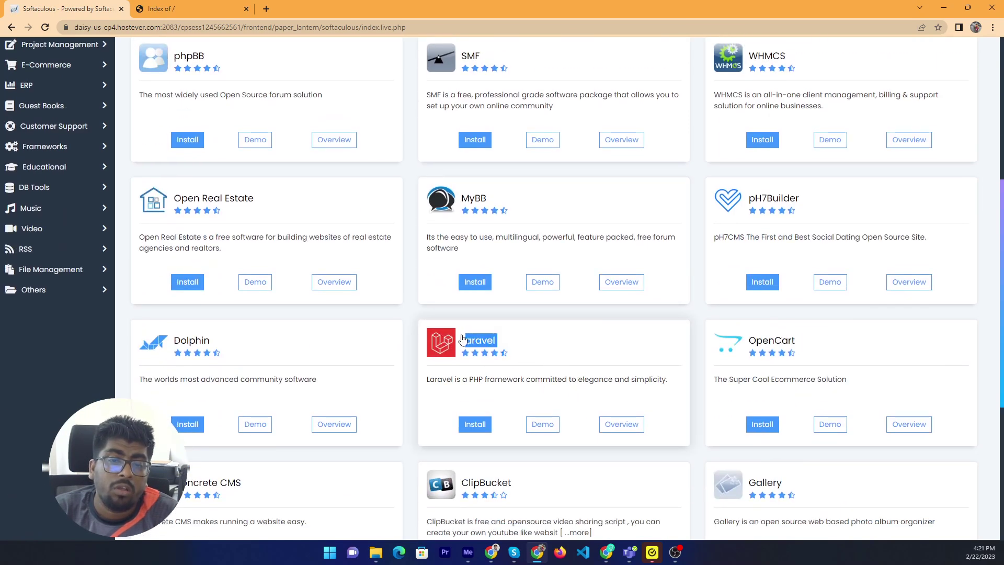
pyautogui.moveTo(427, 379); pyautogui.dragTo(649, 380)
pyautogui.click(611, 363)
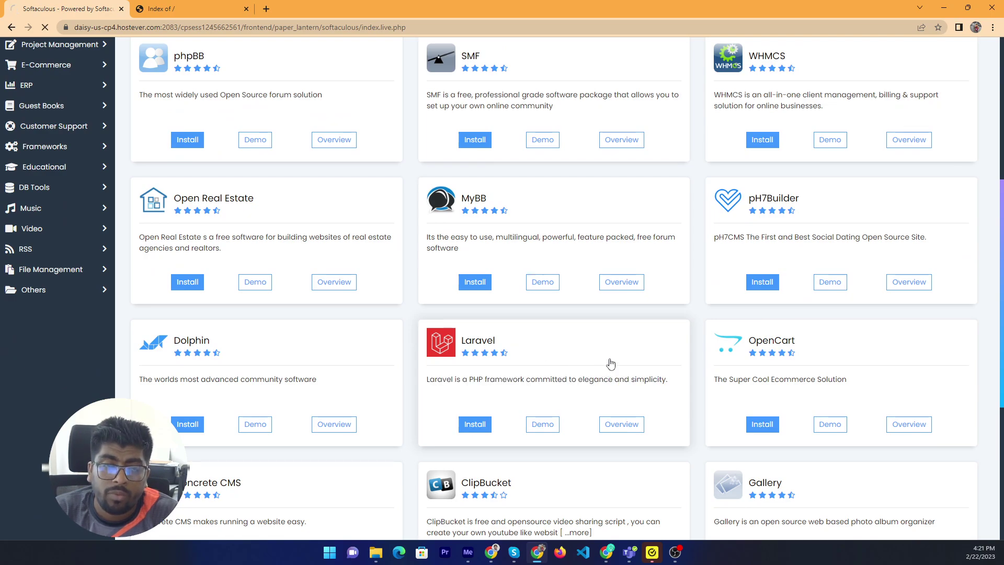
pyautogui.scroll(-1, 218, 162)
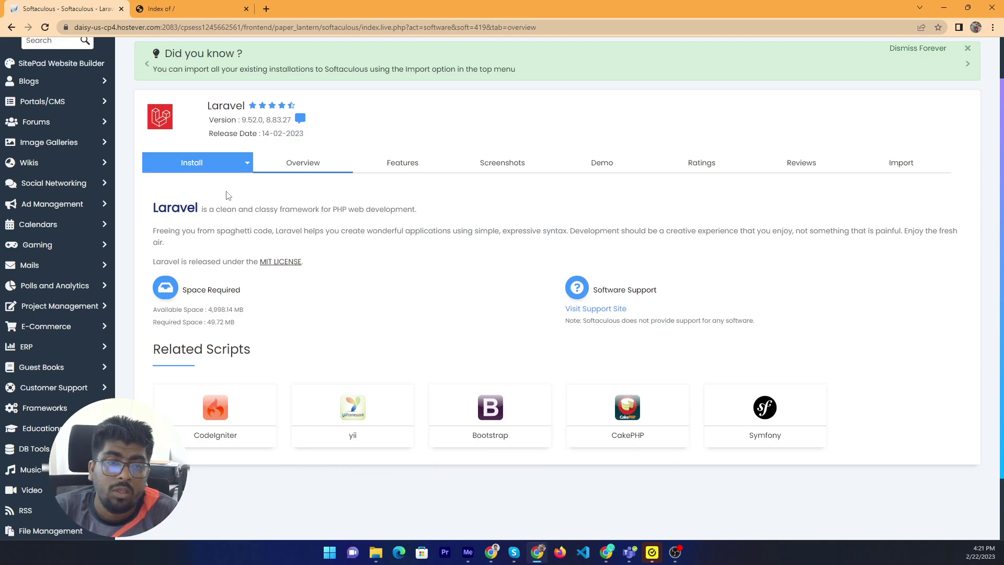
# Step: Open the Laravel Install form with domain initialsolution.xyz, directory laravel, version 9.52.0
pyautogui.click(219, 165)
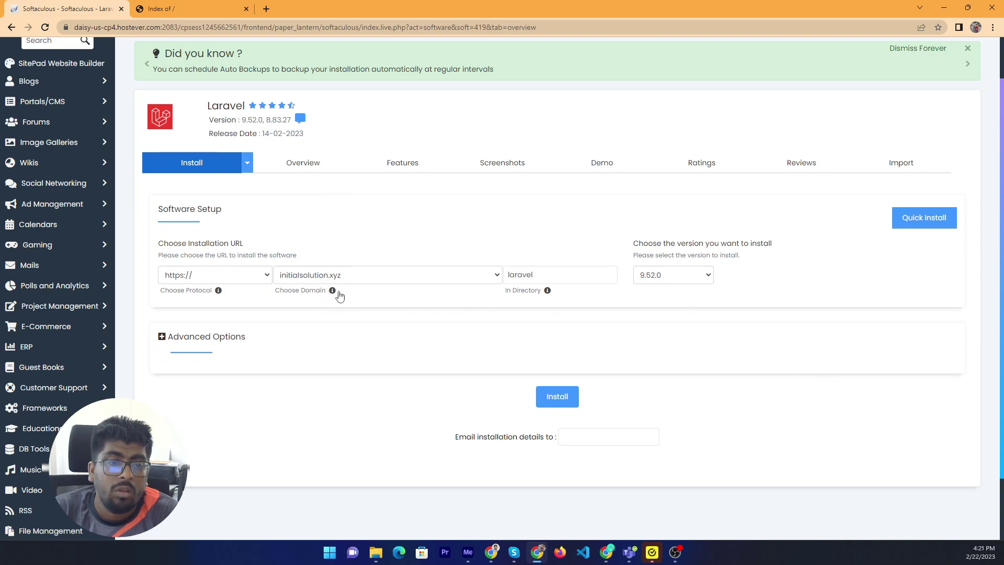
pyautogui.click(432, 277)
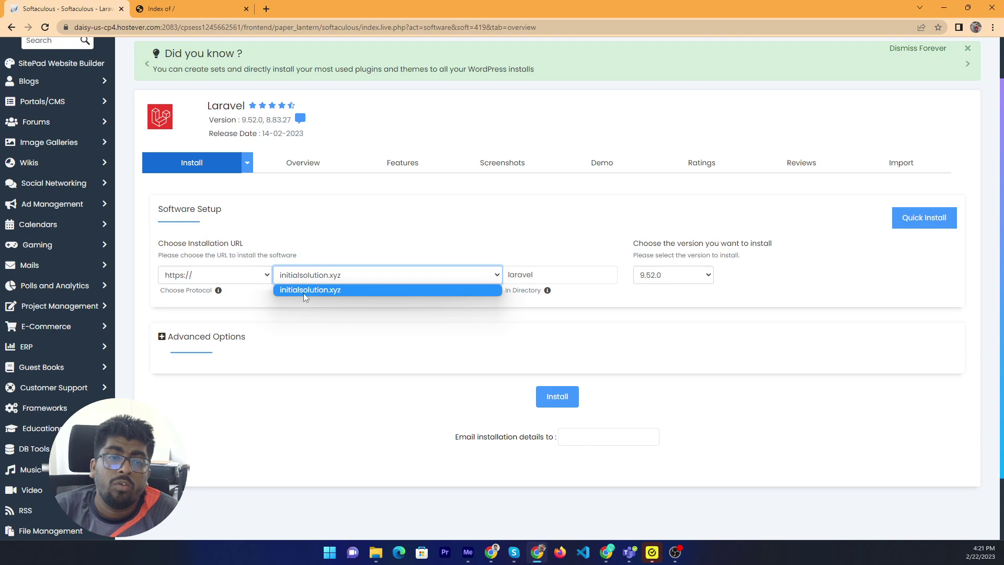
pyautogui.click(575, 276)
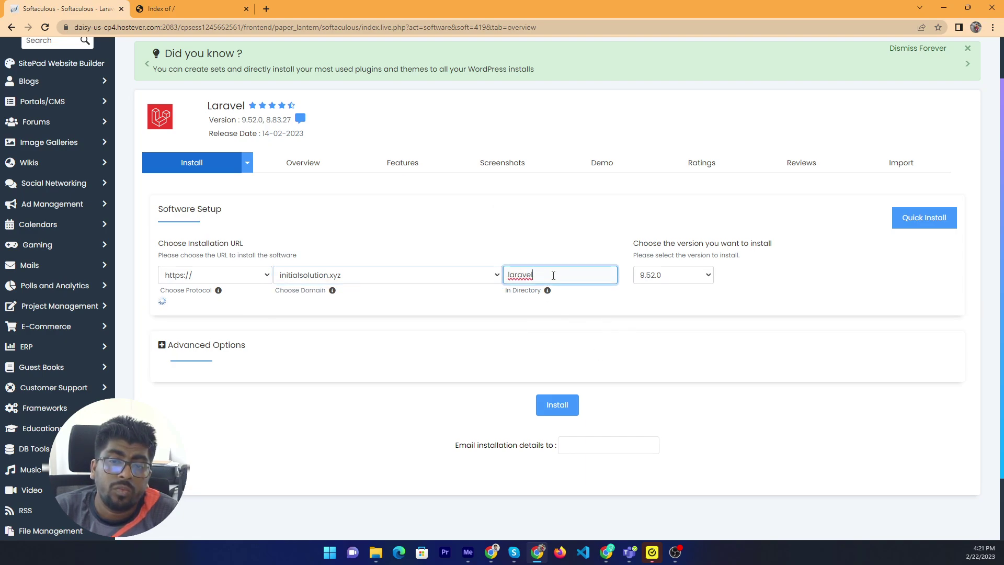
pyautogui.click(375, 281)
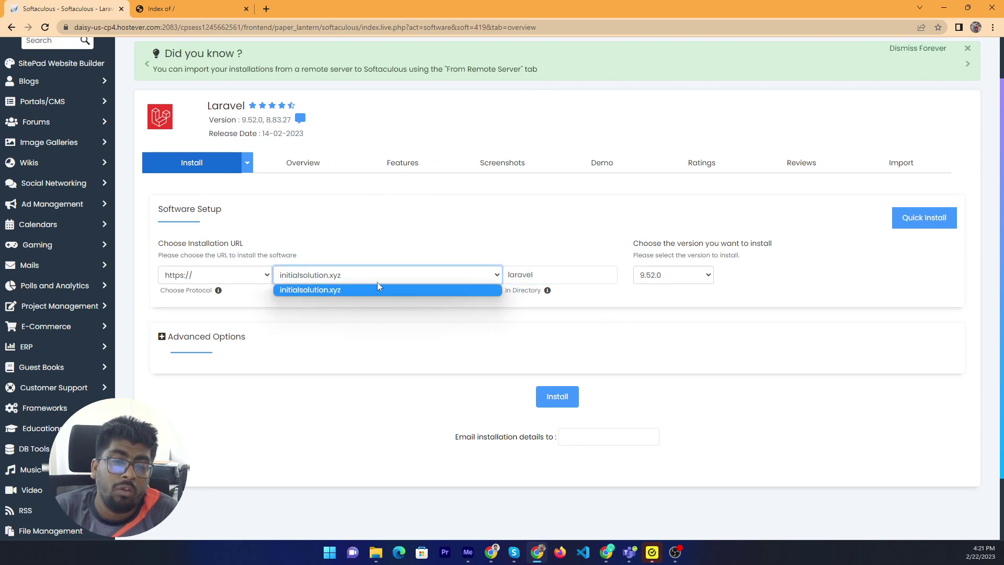
pyautogui.click(554, 278)
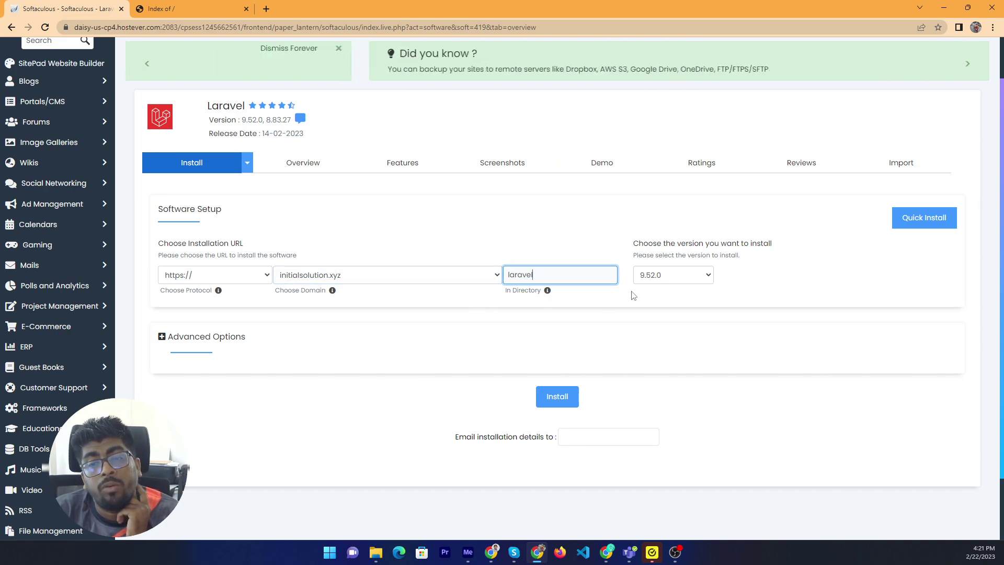
pyautogui.click(680, 276)
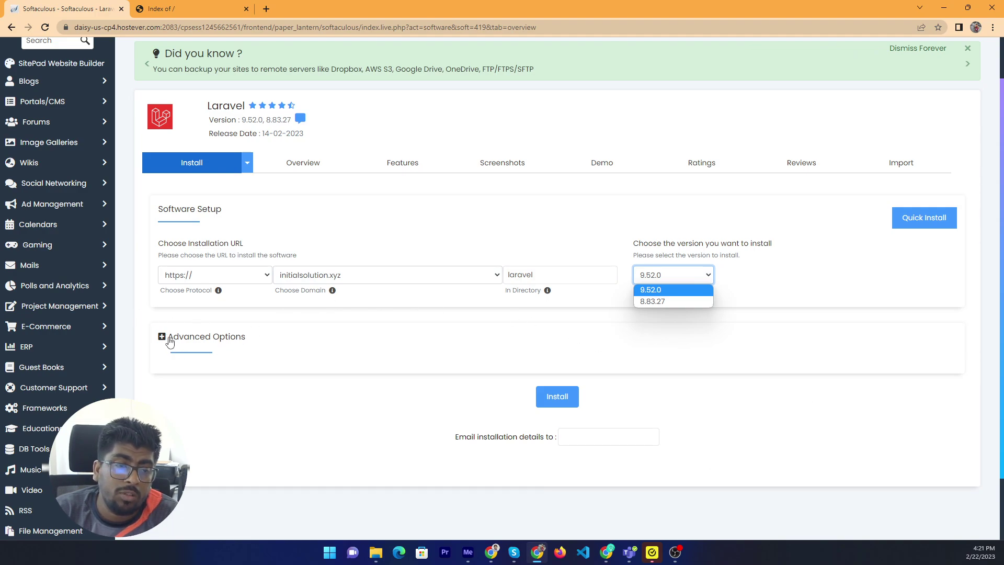
# Step: Expand the Advanced Options to review backup settings, then collapse them
pyautogui.click(170, 342)
pyautogui.scroll(-2, 427, 340)
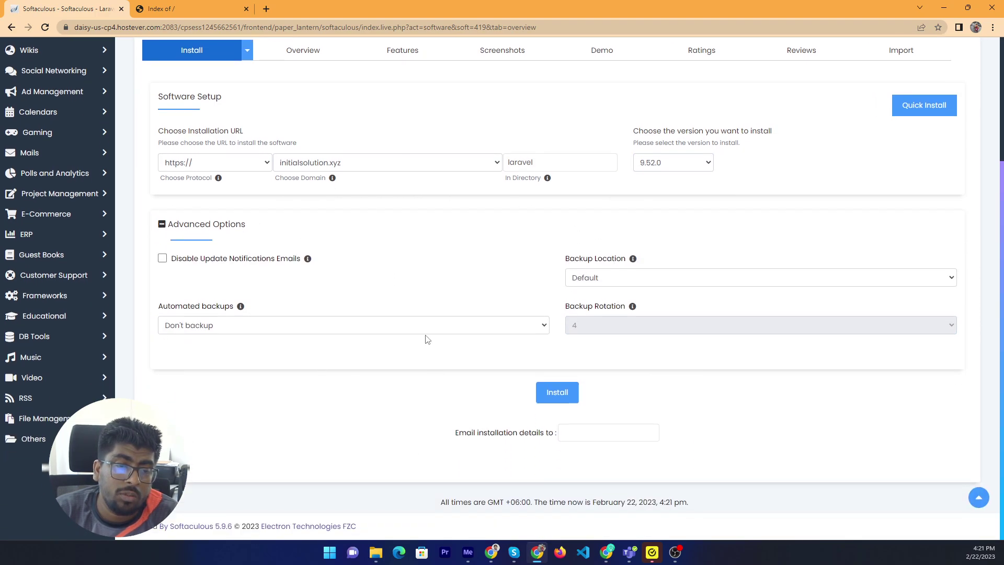
pyautogui.click(170, 229)
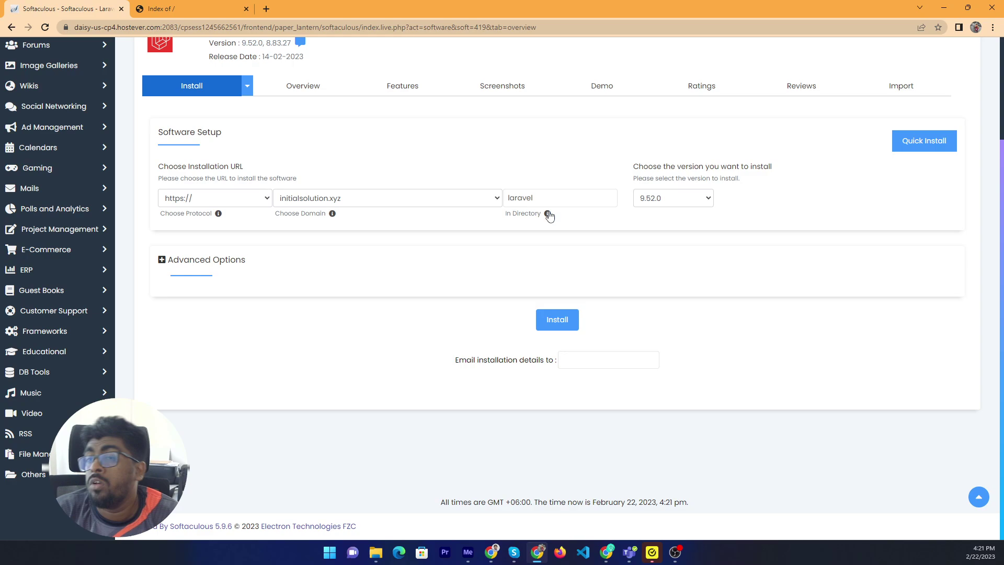
# Step: Switch the Laravel setup to Quick Install, keeping initialsolution.xyz, laravel and 9.52.0
pyautogui.click(920, 144)
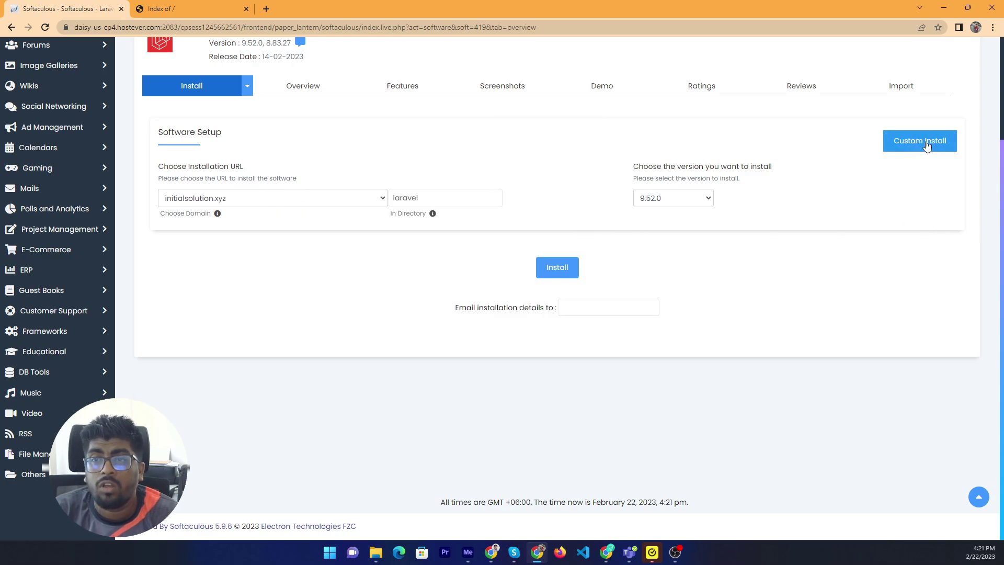
pyautogui.click(843, 179)
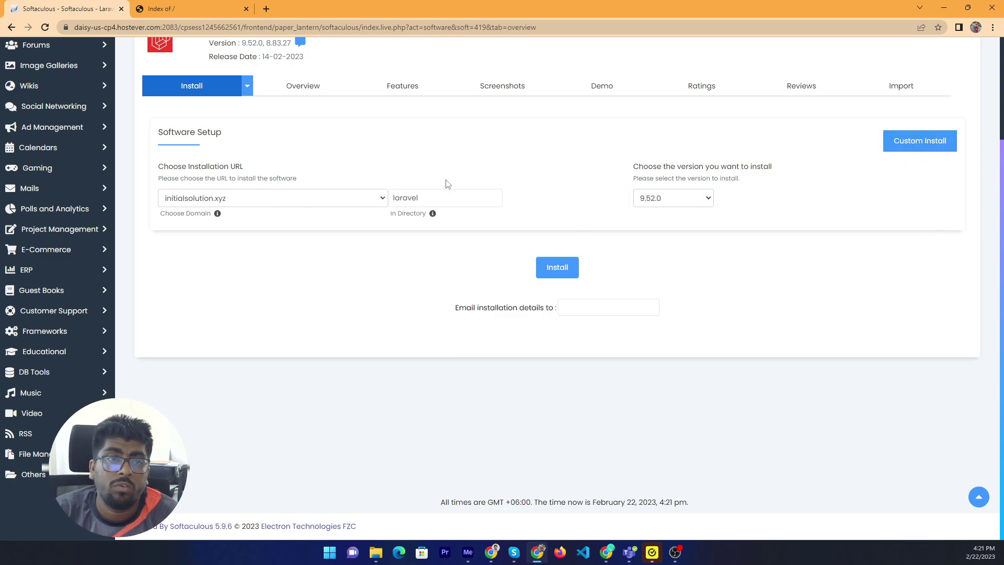
pyautogui.click(165, 9)
pyautogui.click(101, 10)
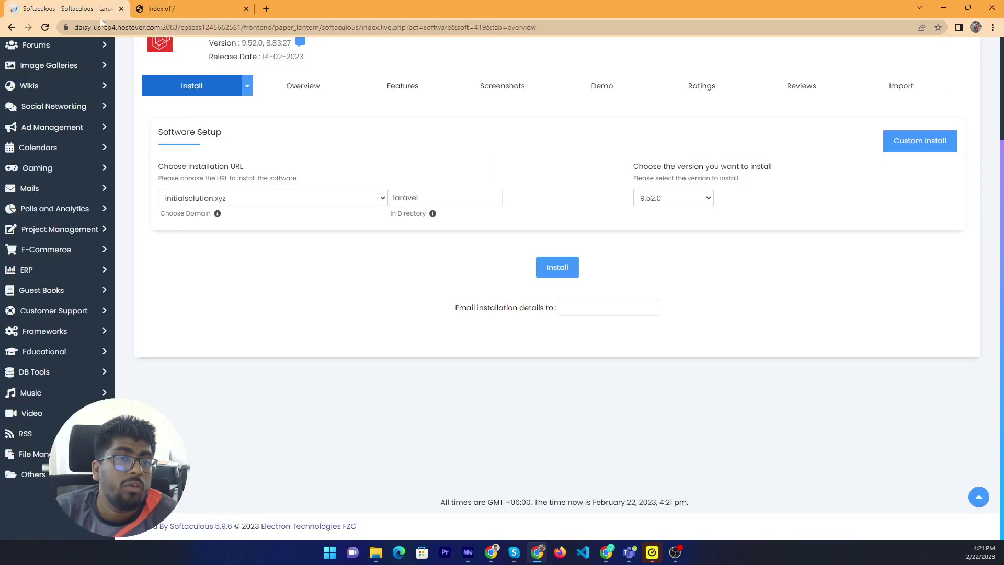
pyautogui.scroll(2, 889, 361)
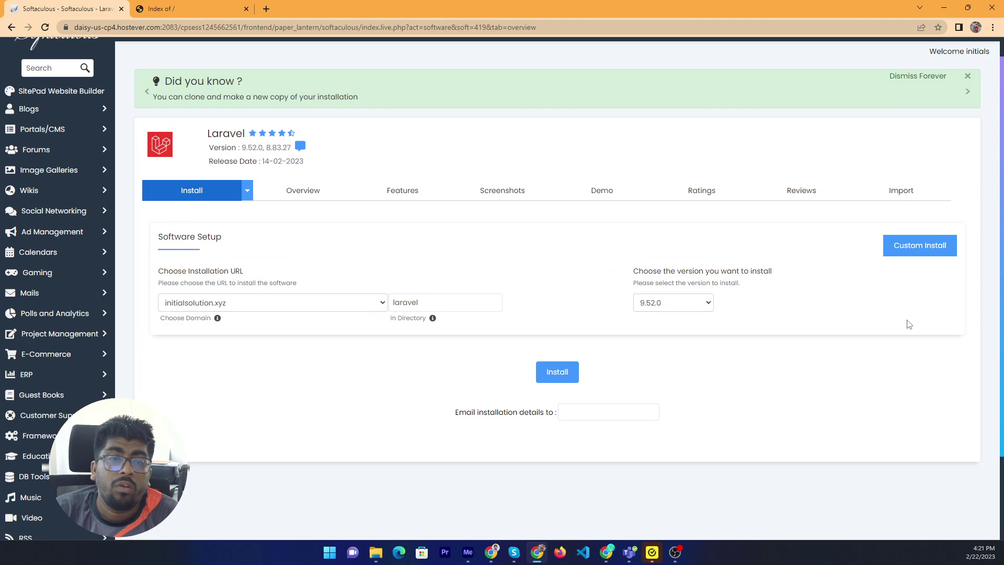
pyautogui.click(939, 246)
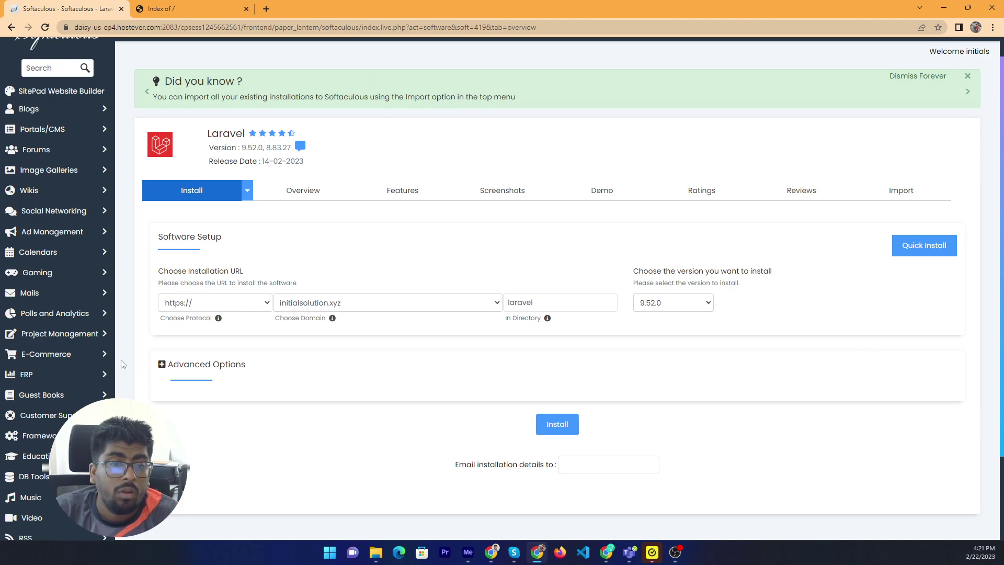
pyautogui.click(938, 248)
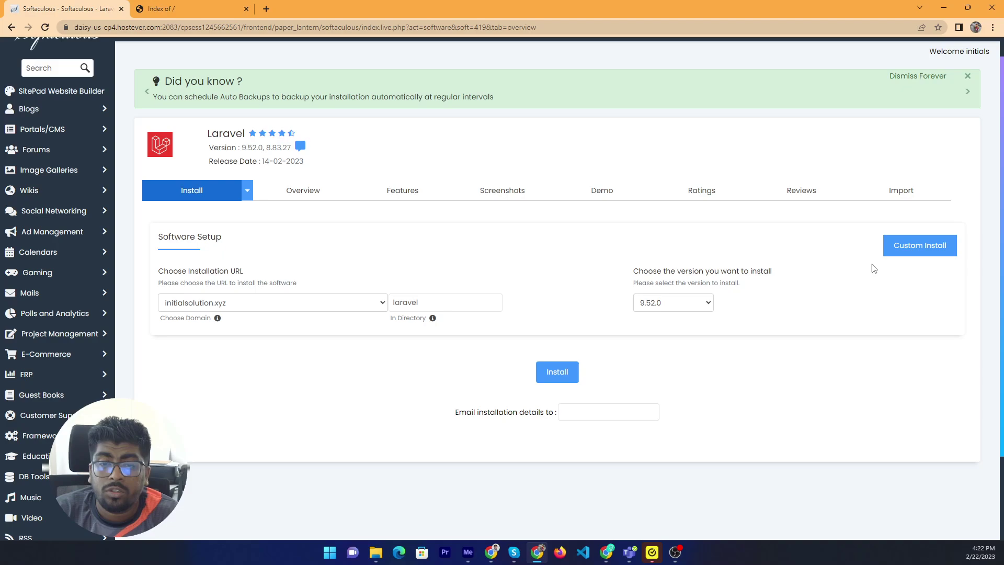
pyautogui.click(617, 410)
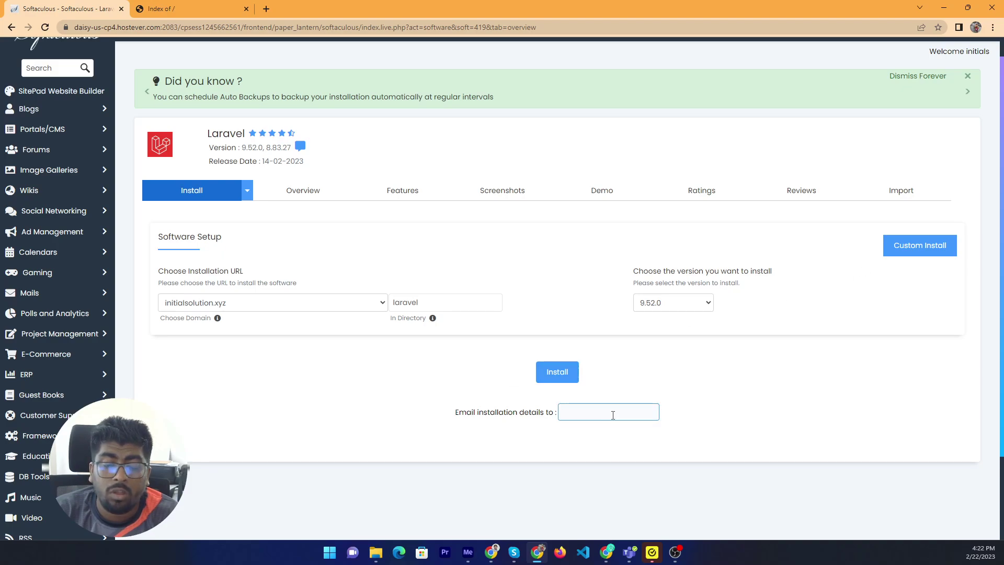
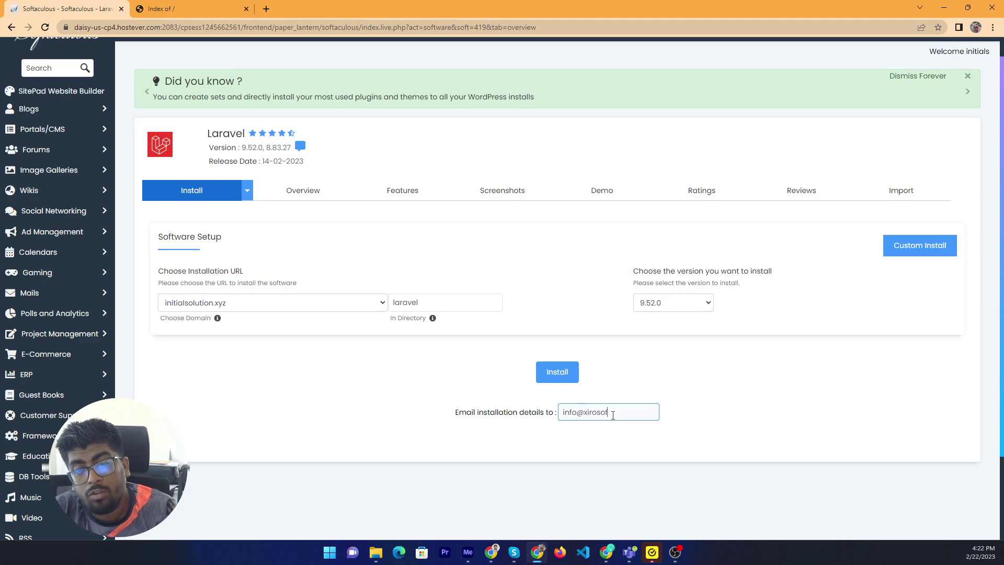
pyautogui.scroll(-2, 614, 420)
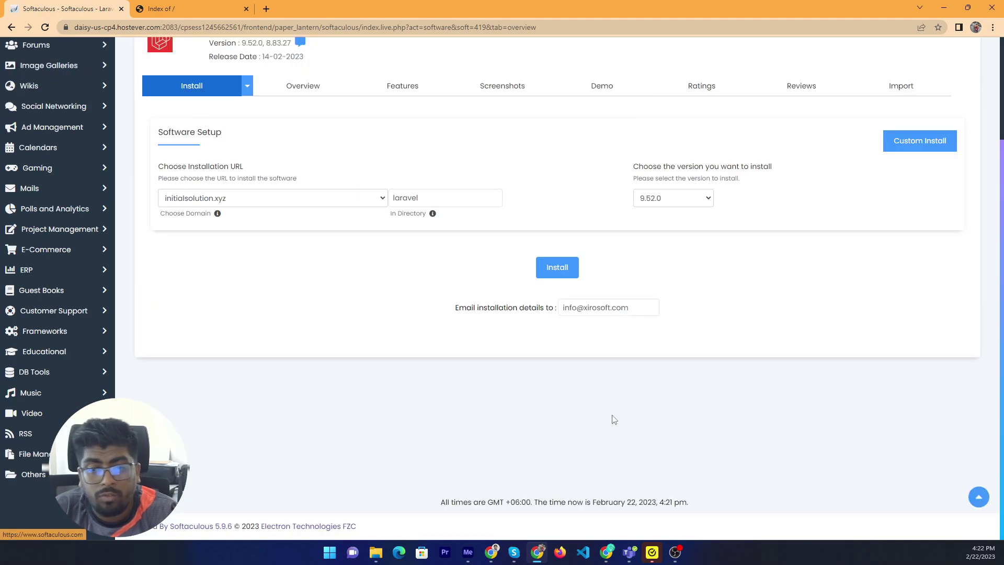
pyautogui.click(555, 268)
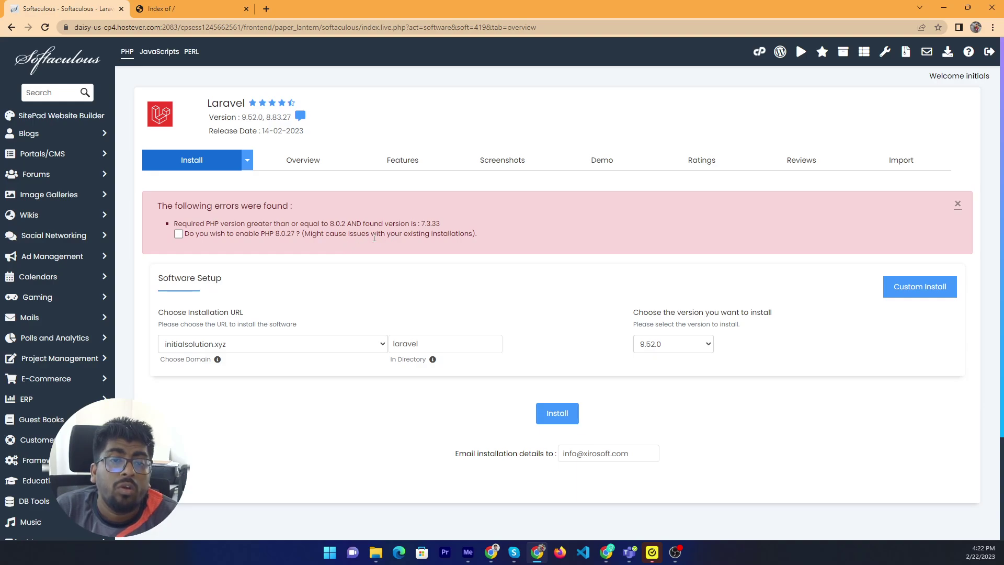
# Step: Highlight the PHP 8.0.2+ required error message, then deselect it
pyautogui.moveTo(455, 230); pyautogui.dragTo(429, 219)
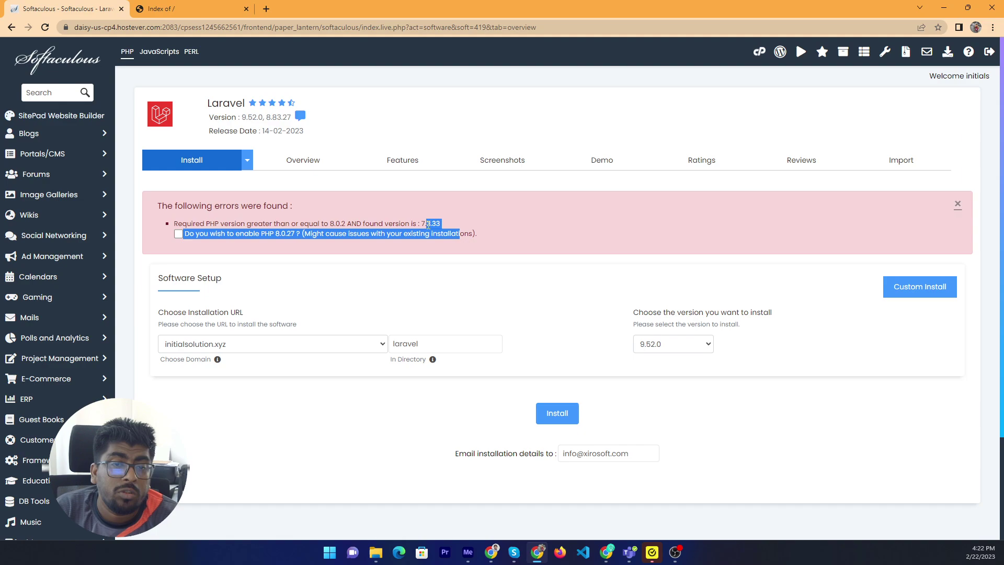
pyautogui.click(373, 228)
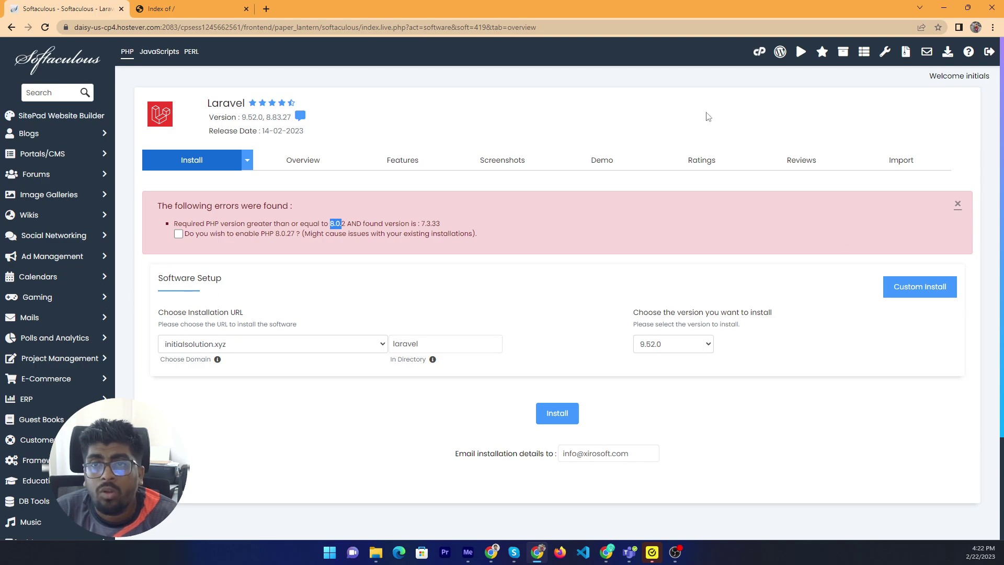
# Step: Open cPanel in a new tab and reach Select PHP Version via a 'php' search
pyautogui.click(760, 52)
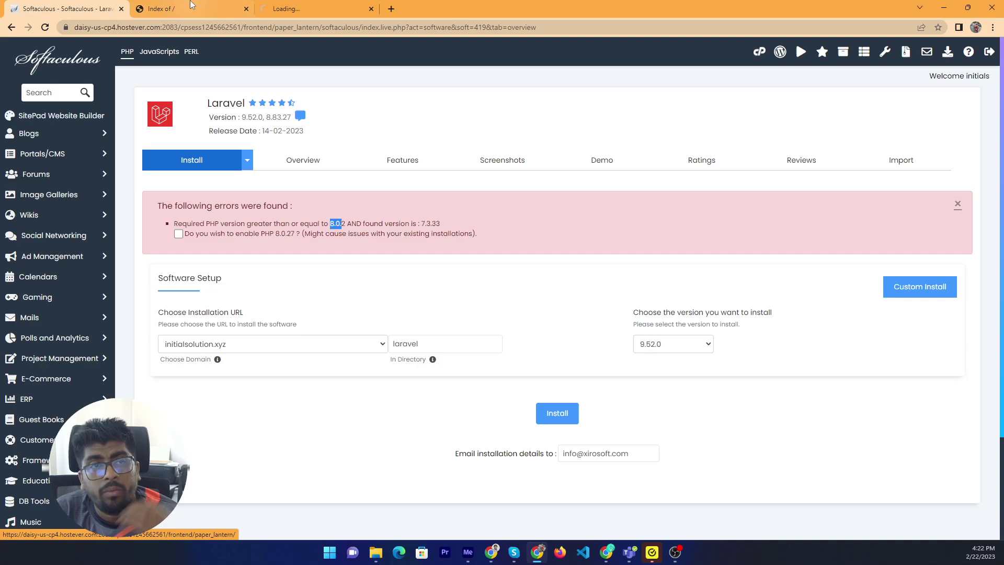
pyautogui.click(320, 7)
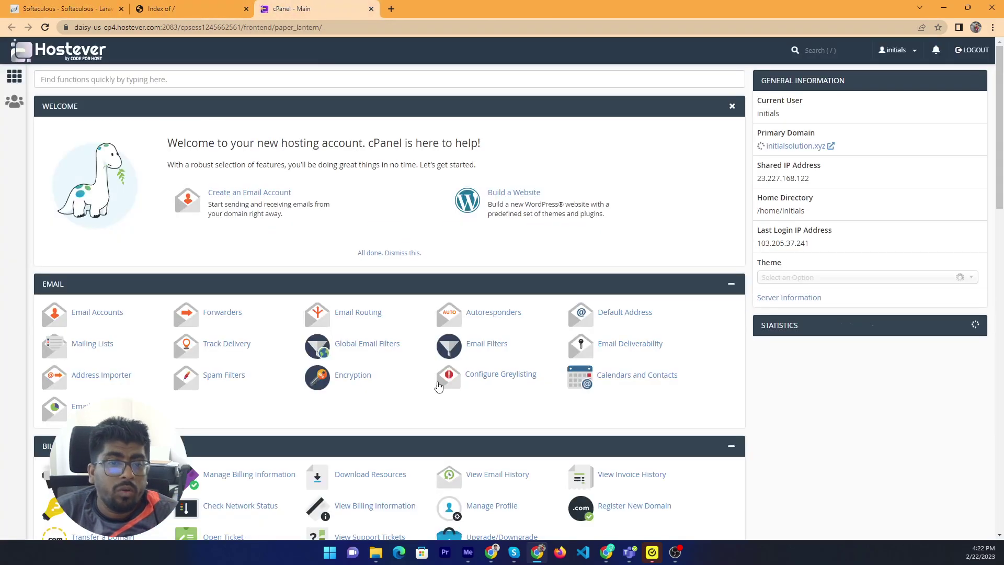
pyautogui.scroll(-6, 408, 367)
pyautogui.scroll(2, 408, 368)
pyautogui.scroll(1, 408, 368)
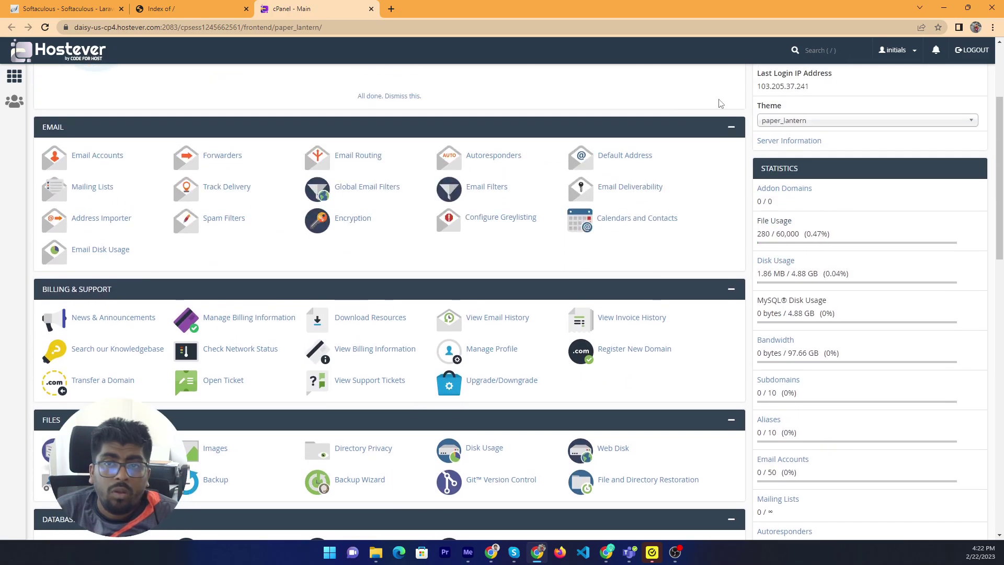
pyautogui.scroll(3, 720, 155)
pyautogui.click(551, 83)
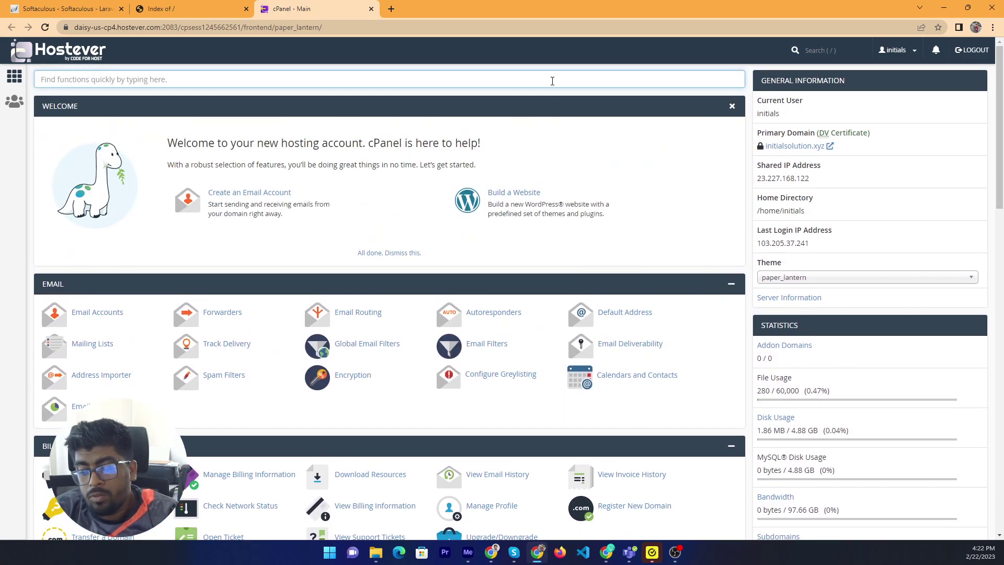
pyautogui.write('php')
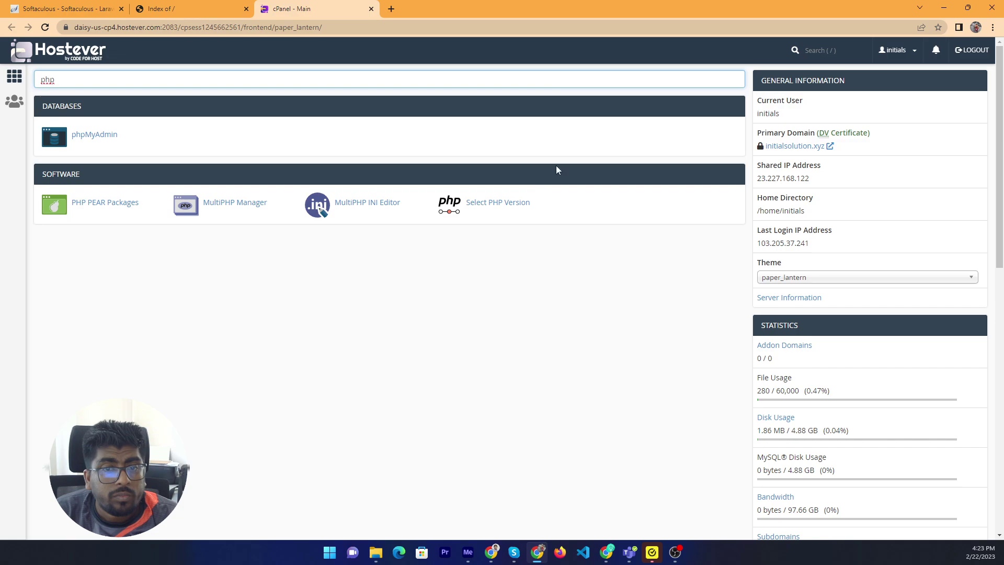
pyautogui.click(511, 208)
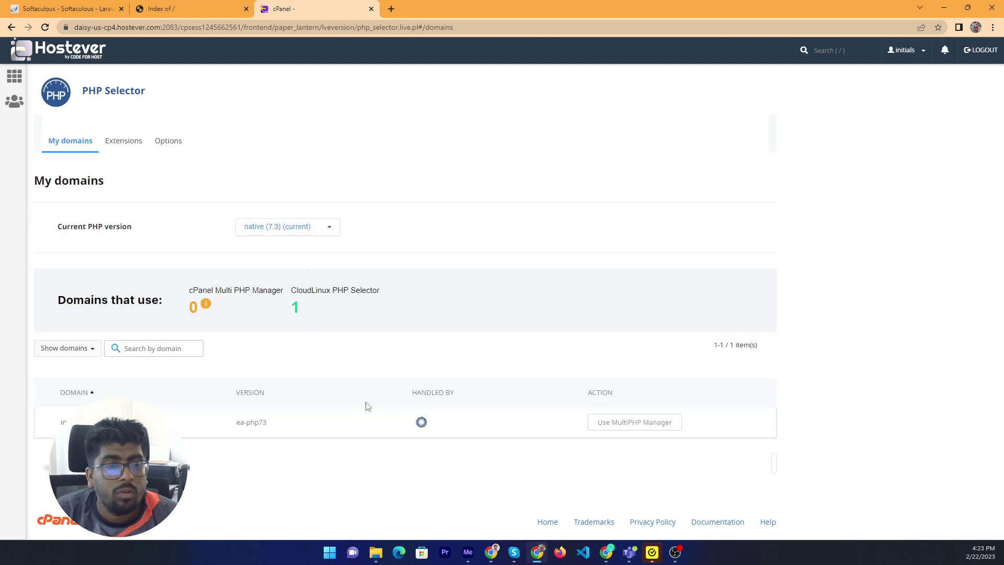
# Step: Set the domain's current PHP version to 8.2 and apply it
pyautogui.click(310, 228)
pyautogui.scroll(-1, 324, 406)
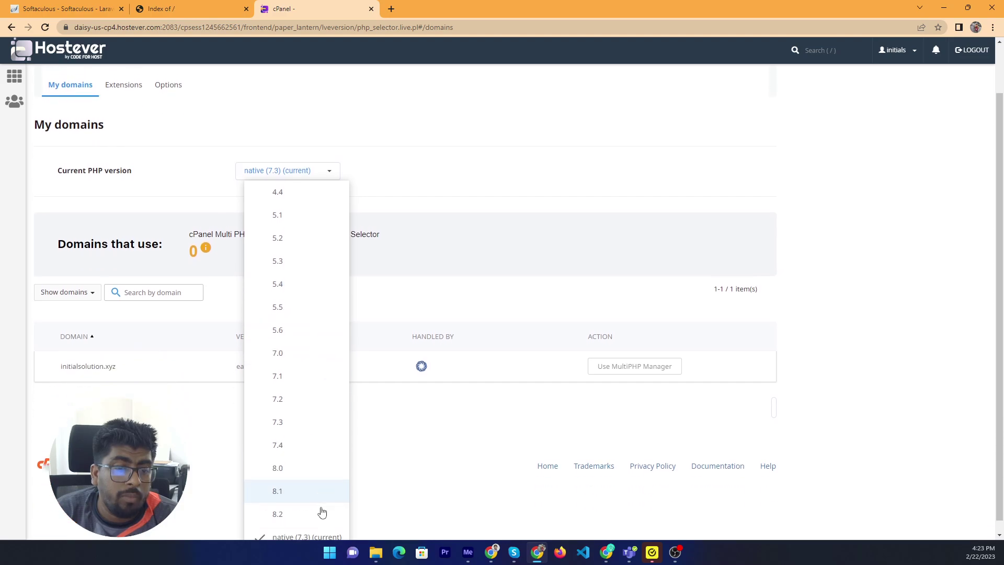
pyautogui.click(317, 507)
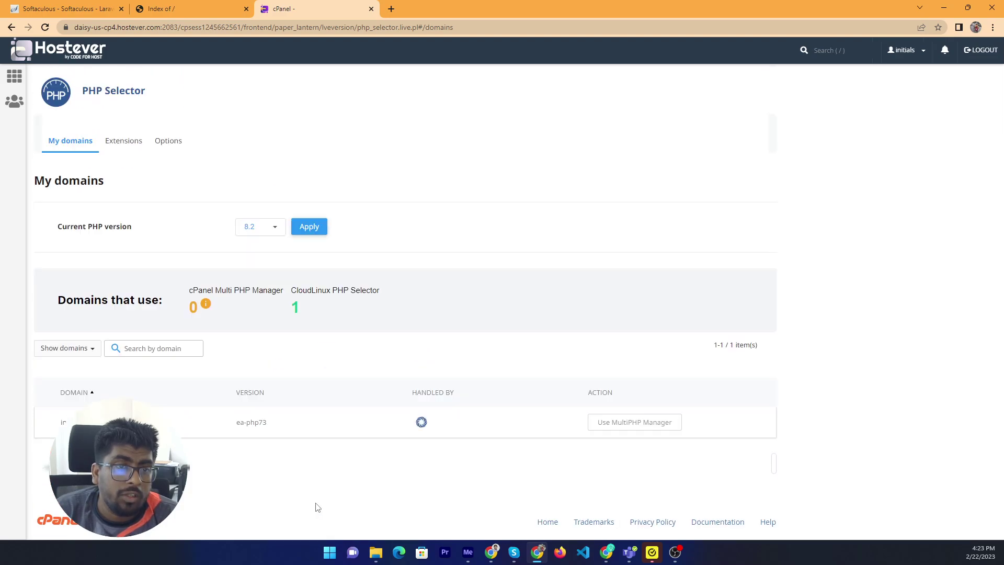
pyautogui.click(311, 227)
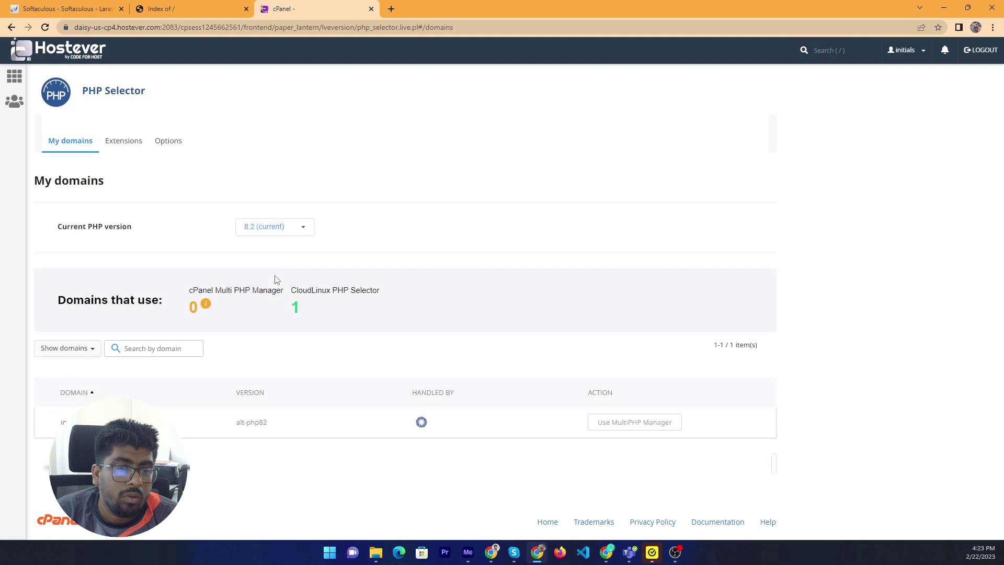
# Step: Reload the Softaculous Laravel page and reopen its Install form, checking the version
pyautogui.click(85, 7)
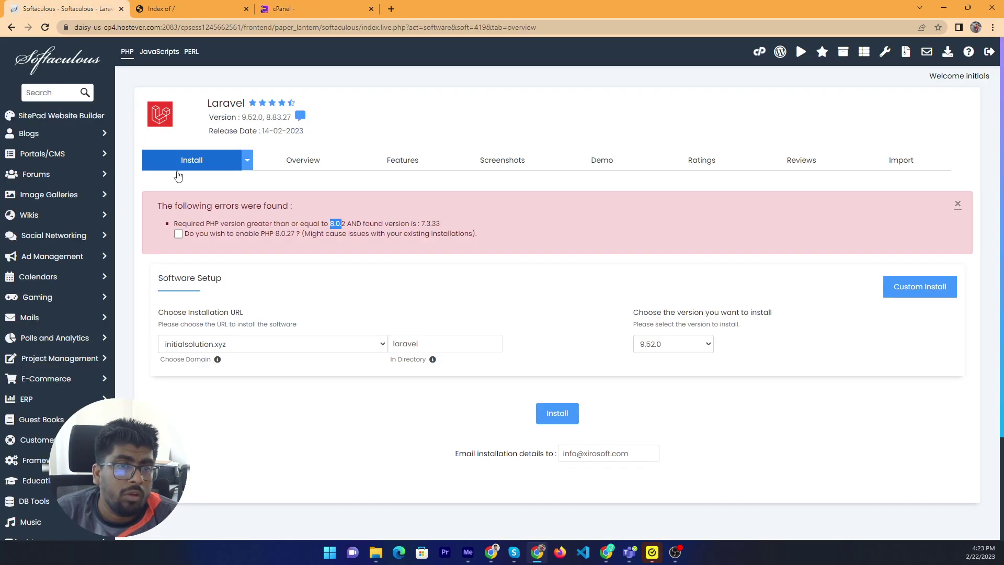
pyautogui.press('F5')
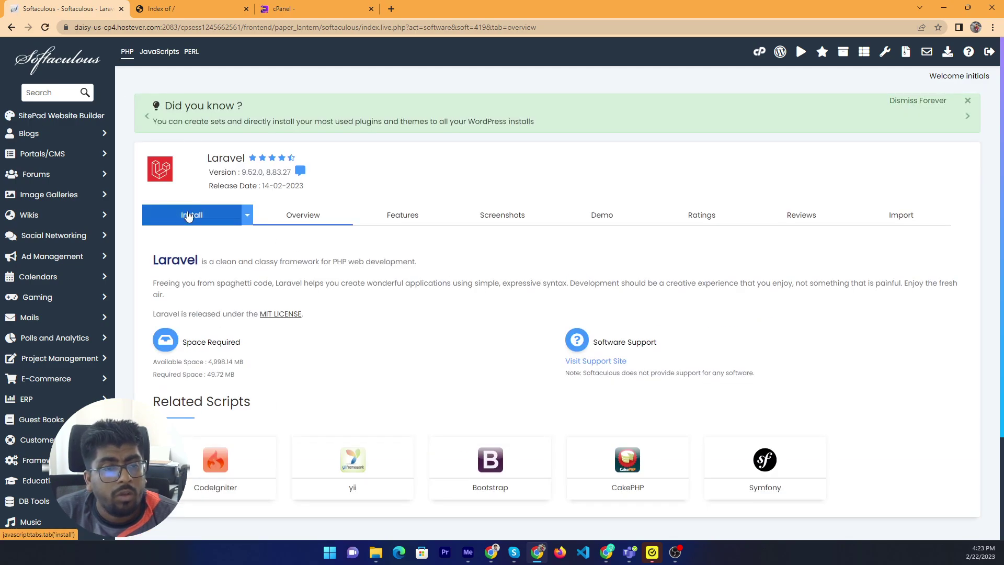
pyautogui.click(190, 215)
pyautogui.click(674, 327)
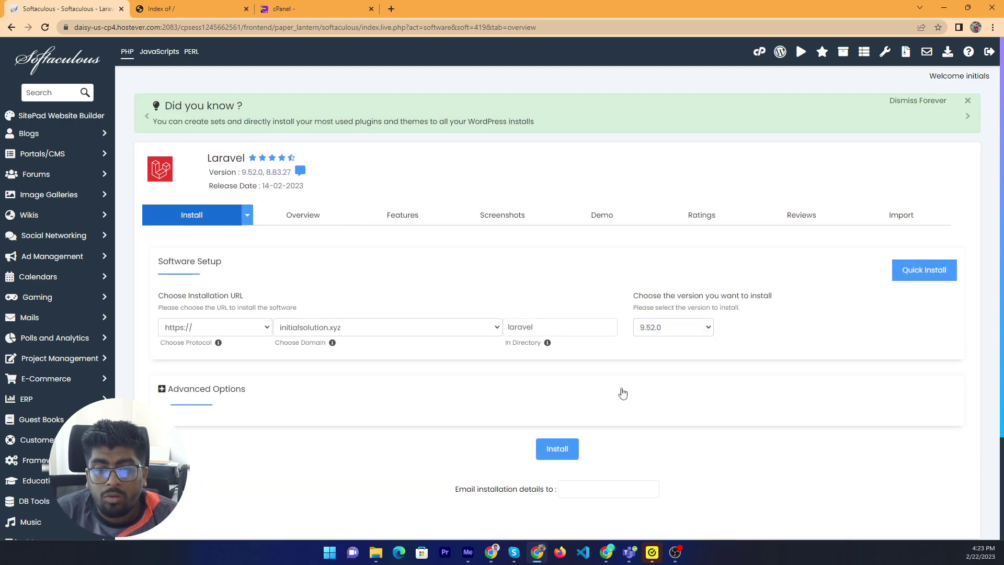
# Step: Fill the installation-details email with the suggested address and submit the Laravel install
pyautogui.click(657, 490)
pyautogui.click(654, 512)
pyautogui.scroll(-3, 601, 471)
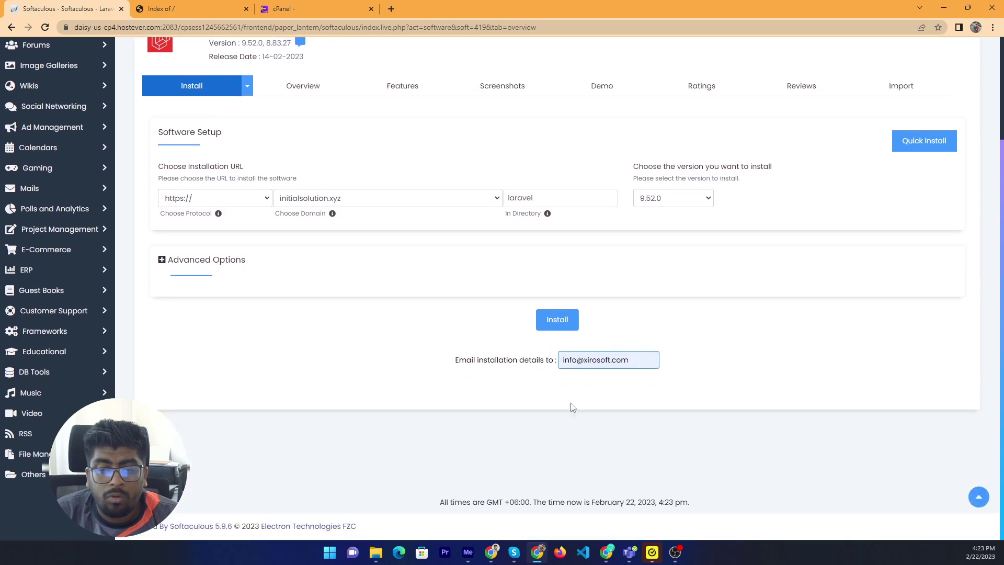
pyautogui.click(567, 324)
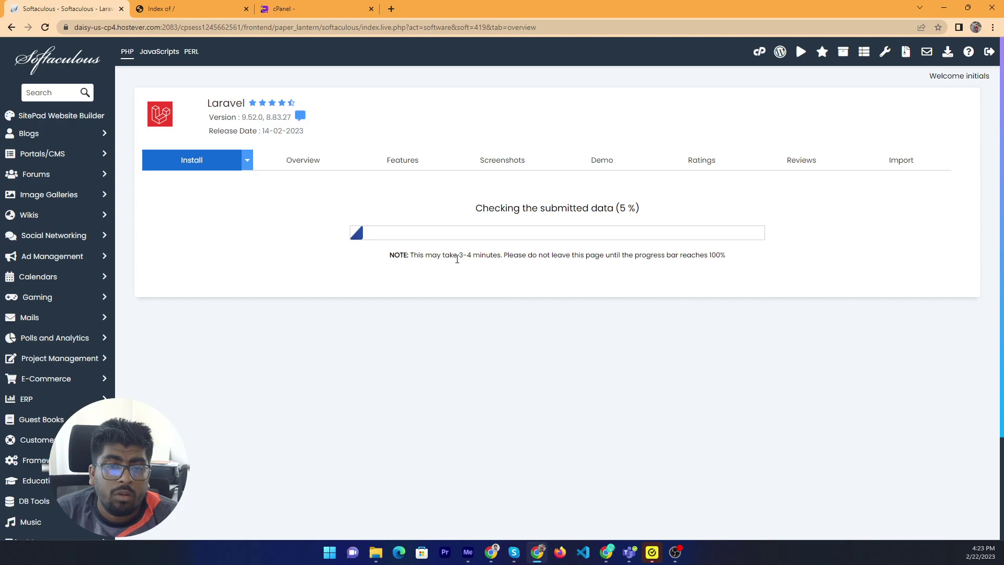
# Step: Let Softaculous finish installing Laravel until the success message appears
pyautogui.moveTo(457, 256); pyautogui.dragTo(550, 278)
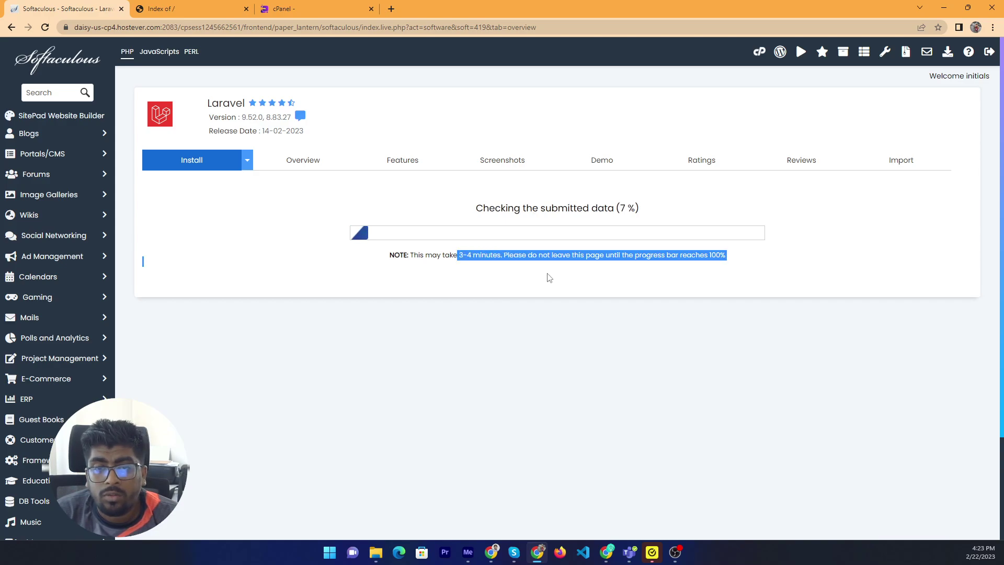
pyautogui.click(619, 324)
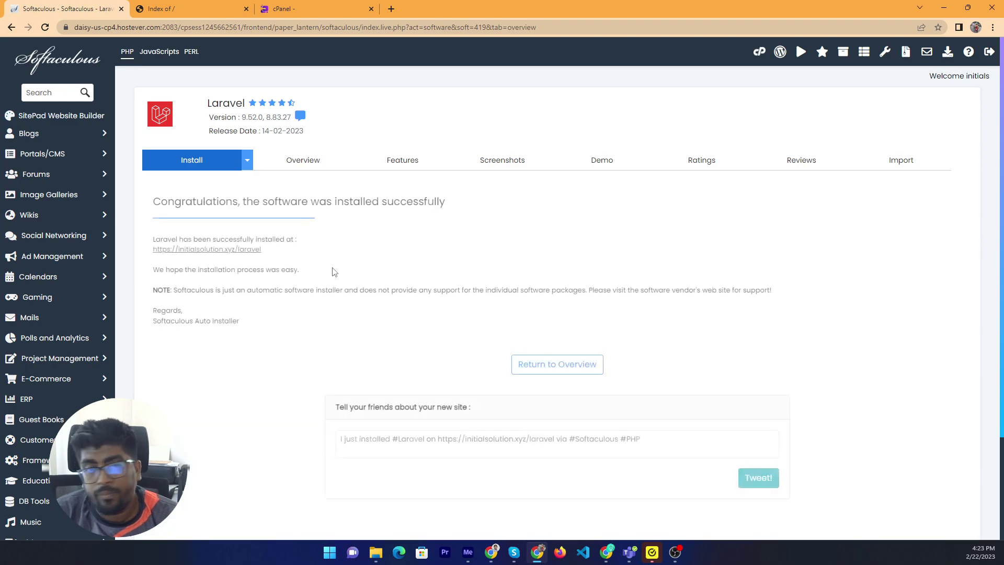
pyautogui.scroll(-1, 426, 329)
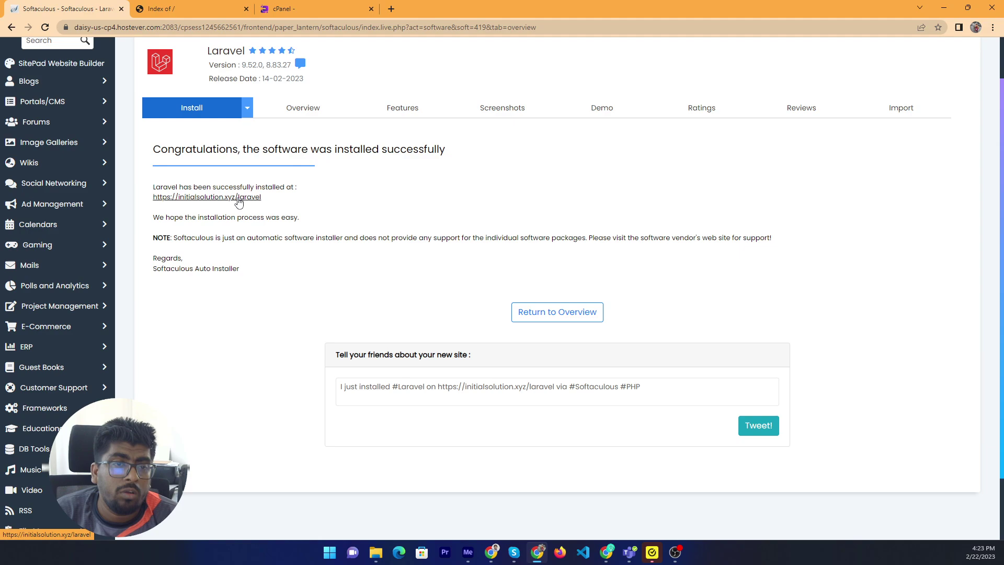
# Step: Confirm initialsolution.xyz/laravel loads the Laravel-installed page, then return to the cPanel tab
pyautogui.click(239, 203)
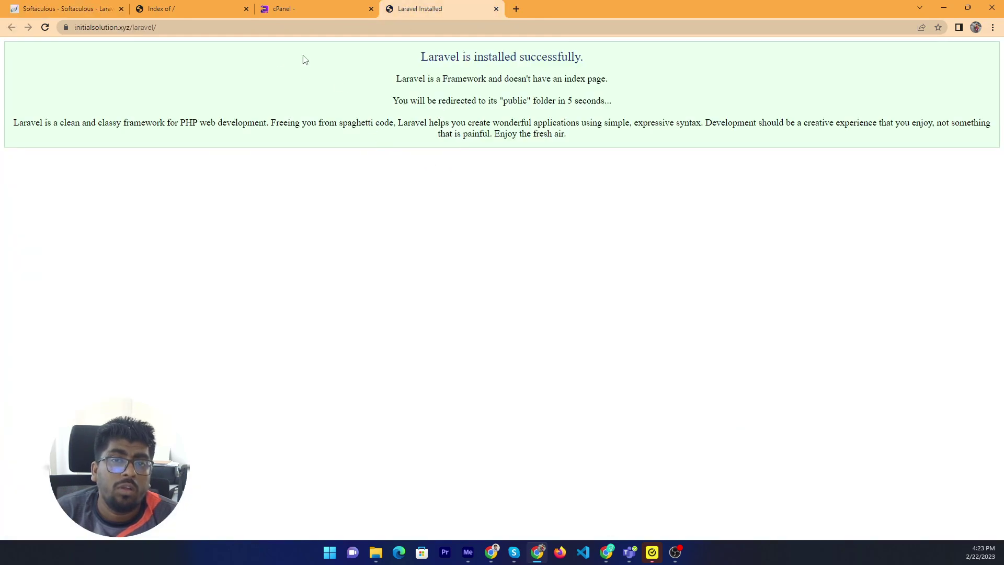
pyautogui.moveTo(302, 56); pyautogui.dragTo(698, 144)
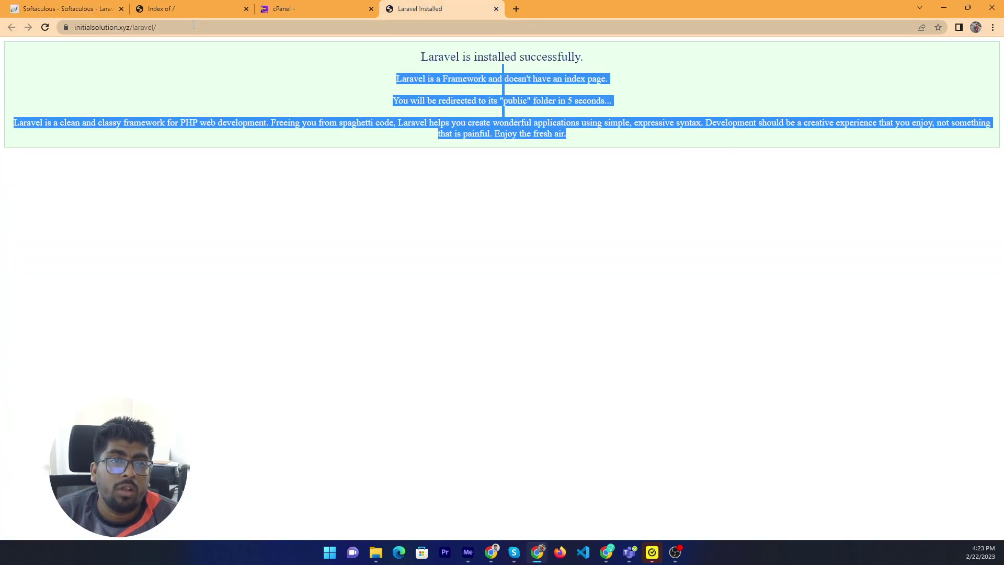
pyautogui.click(321, 5)
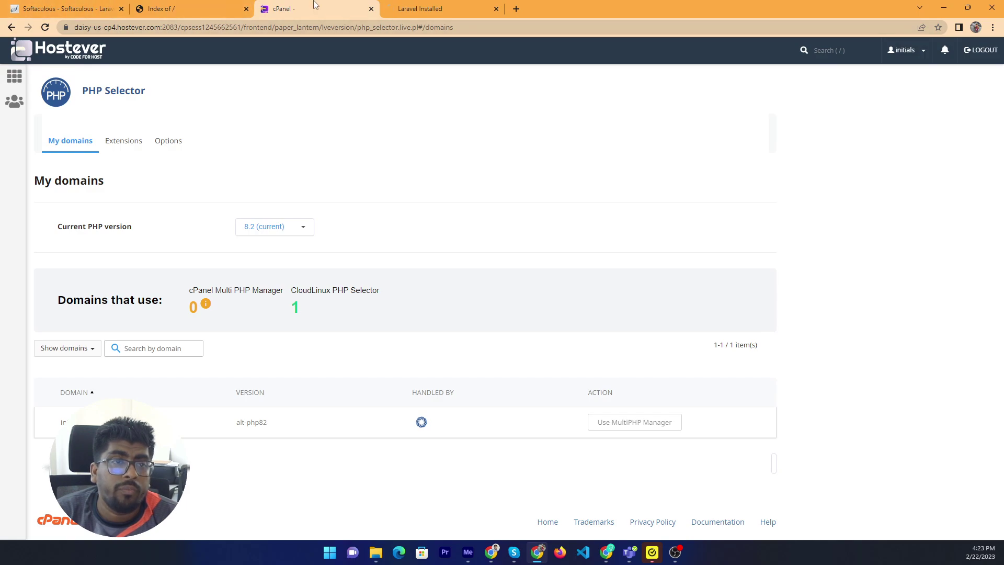
# Step: Browse File Manager into public_html/laravel and review the installed Laravel project files
pyautogui.click(10, 82)
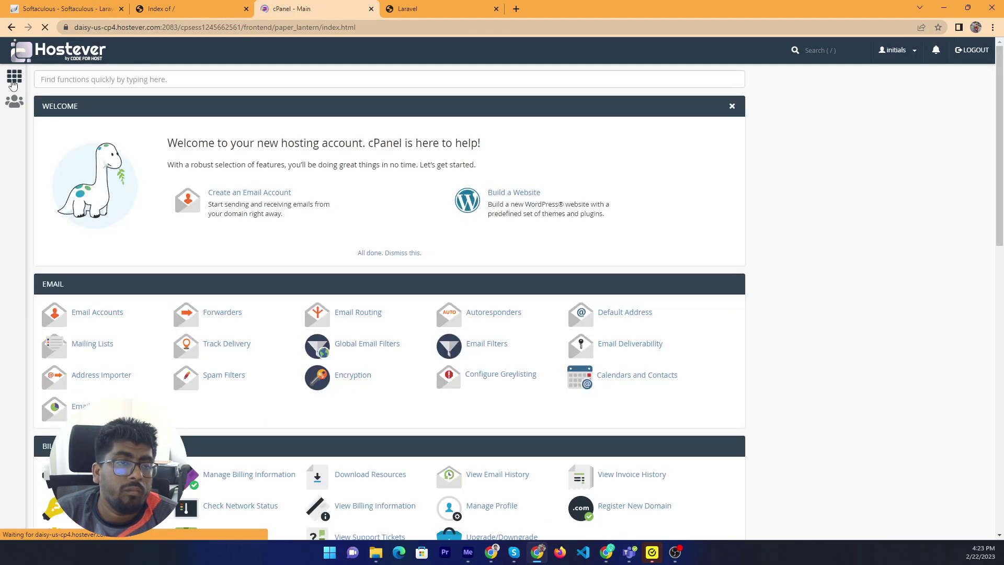
pyautogui.scroll(-5, 178, 361)
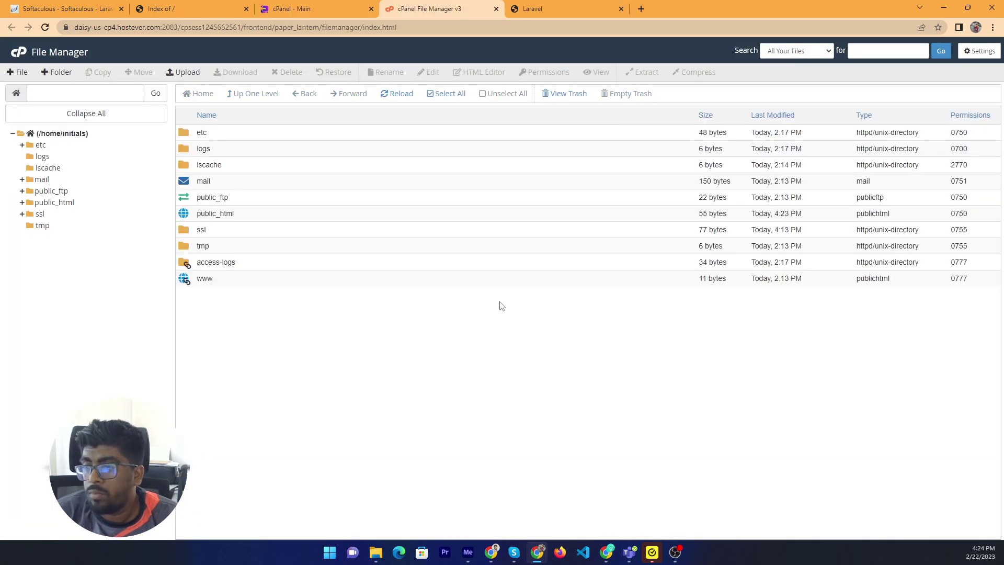
pyautogui.doubleClick(189, 216)
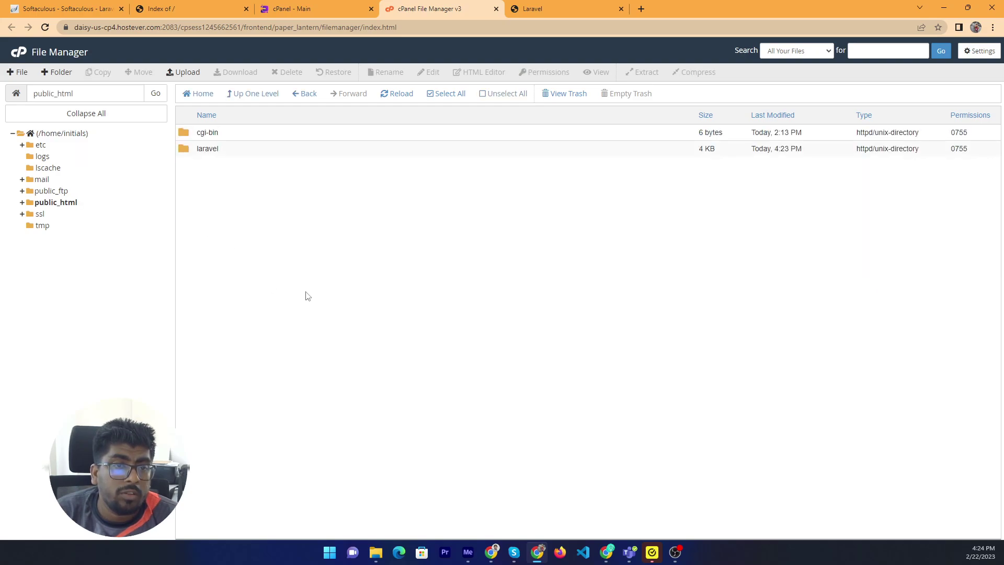
pyautogui.doubleClick(194, 151)
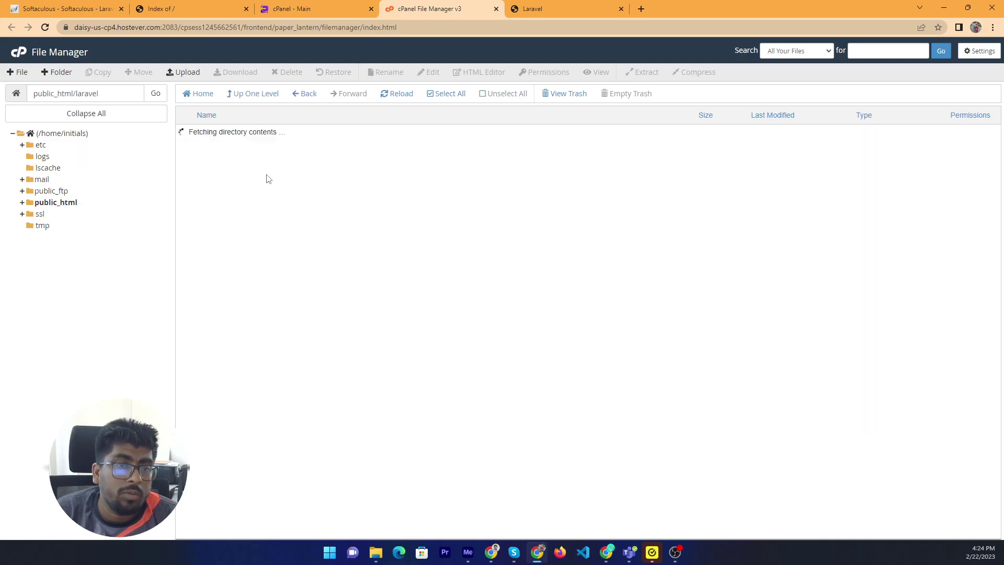
pyautogui.moveTo(194, 128); pyautogui.dragTo(777, 451)
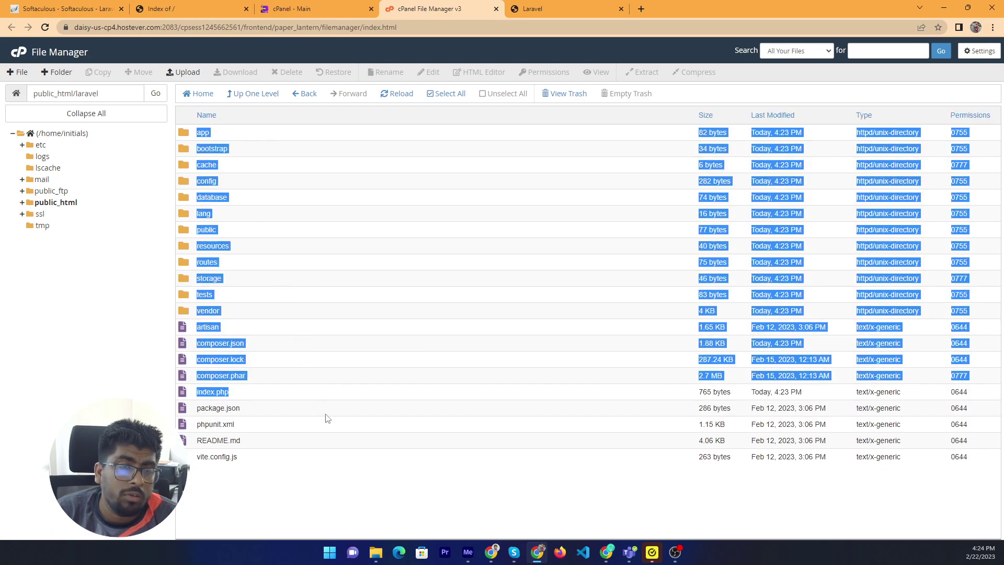
pyautogui.click(771, 100)
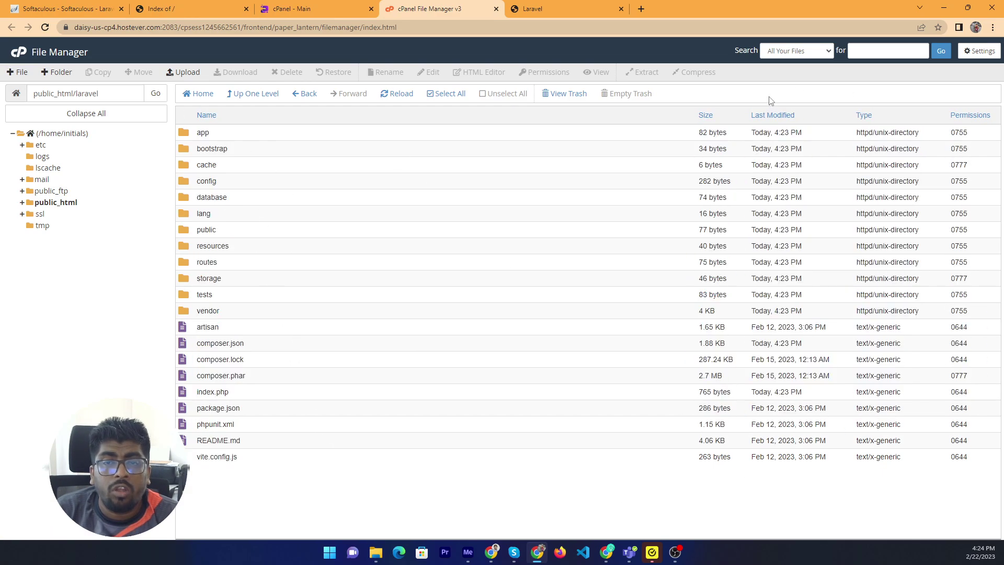